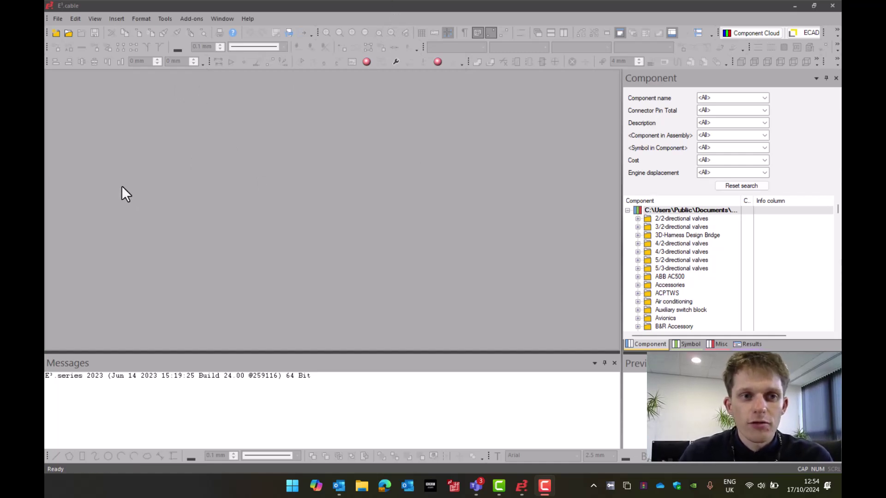
Create a new empty Untitled project from the File menu and select its sheet 1.
left_click(58, 19)
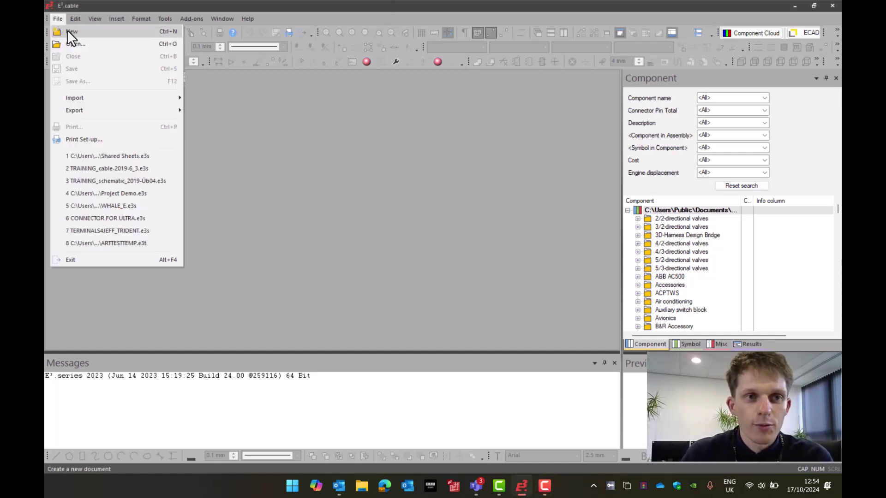
left_click(67, 31)
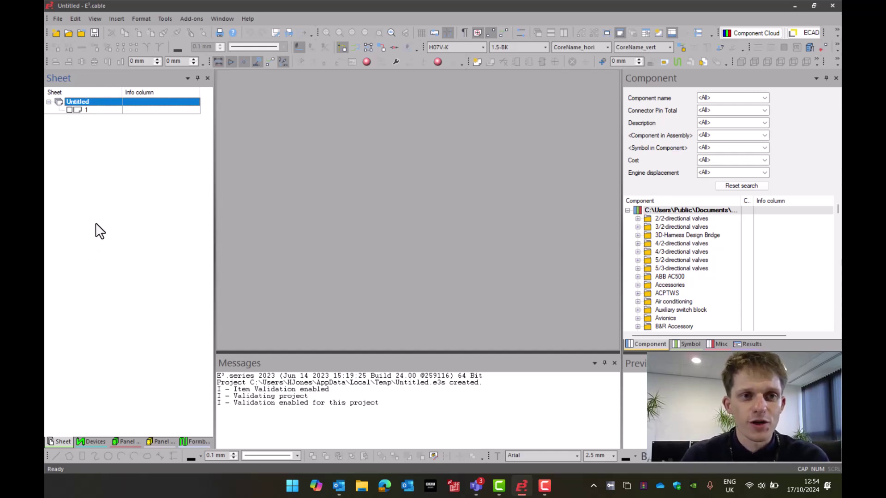
left_click(85, 109)
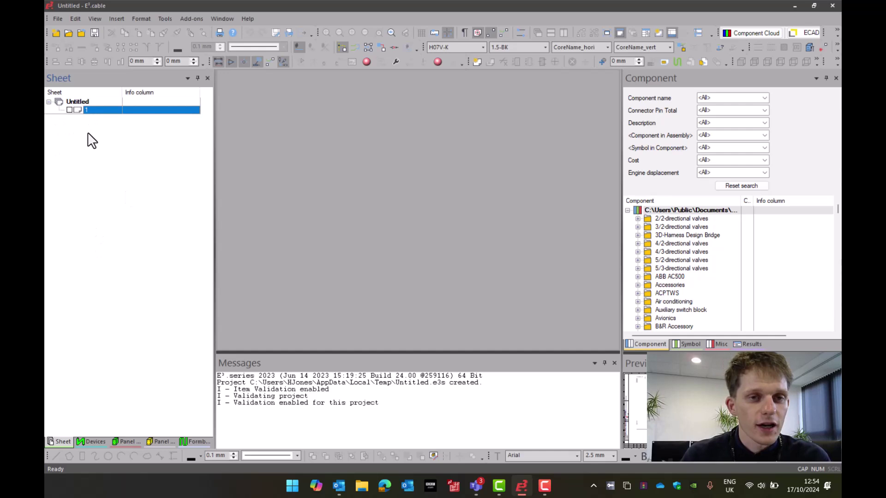
Open the project's properties and browse for a structure template through C:\Users\Public.
right_click(91, 101)
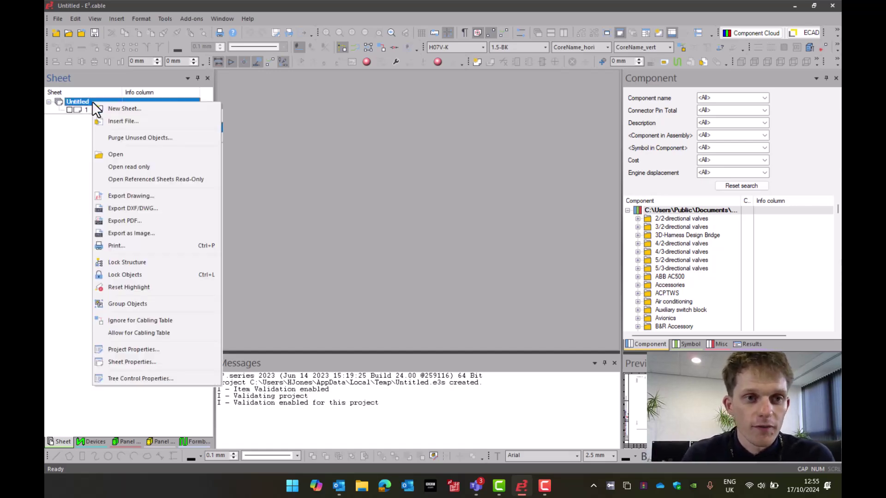
left_click(137, 351)
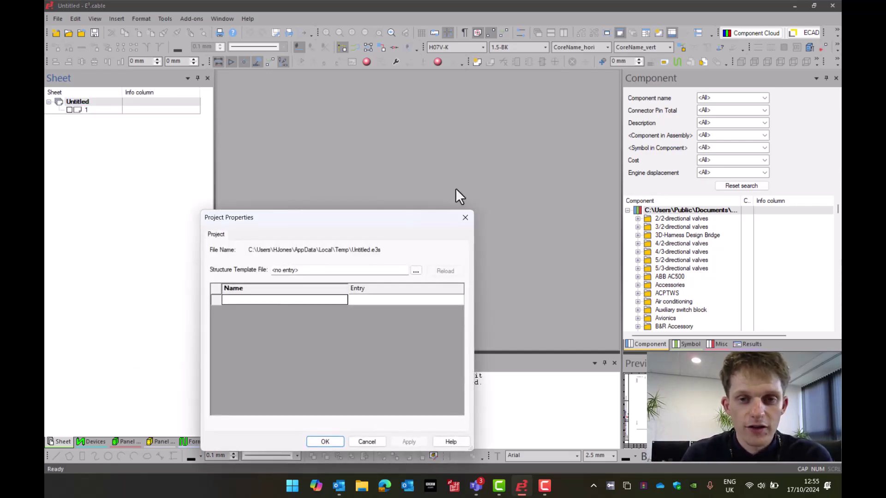
left_click(416, 269)
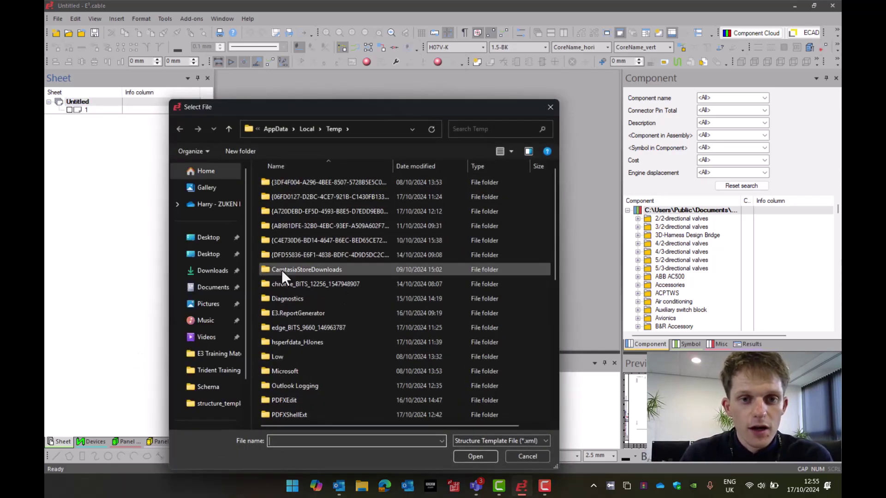
scroll(214, 388, "down", 2)
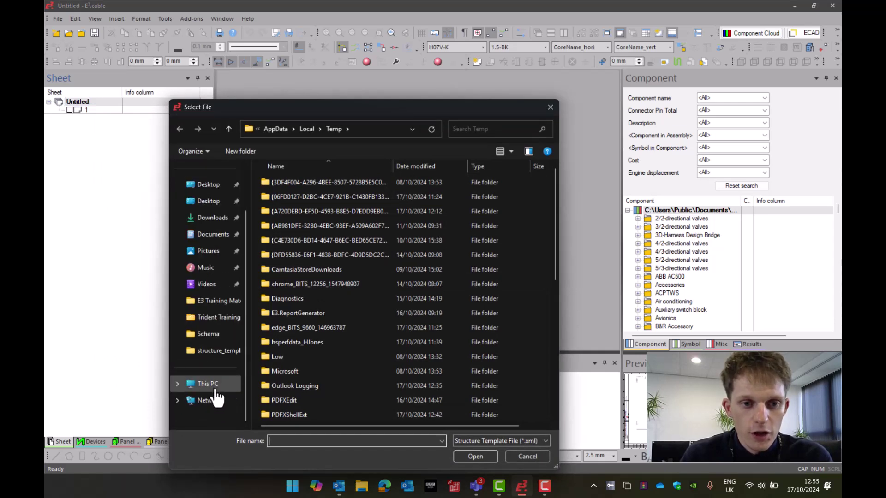
left_click(213, 384)
double_click(321, 193)
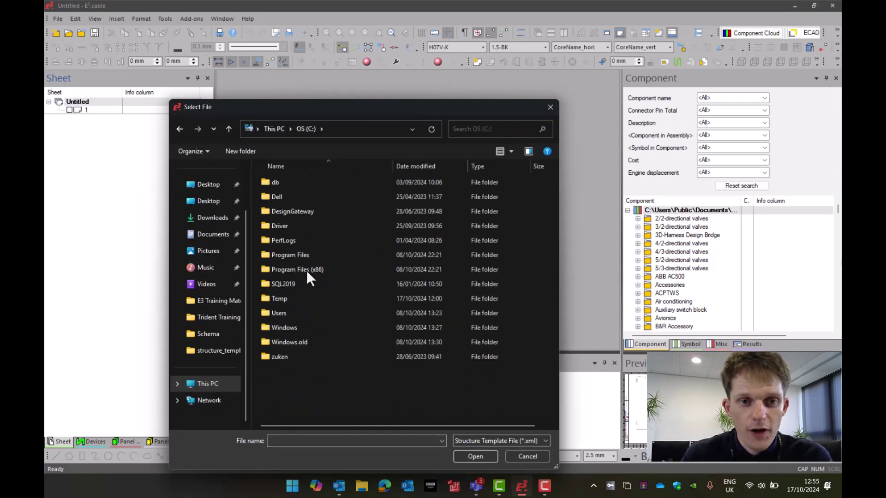
double_click(296, 312)
double_click(297, 210)
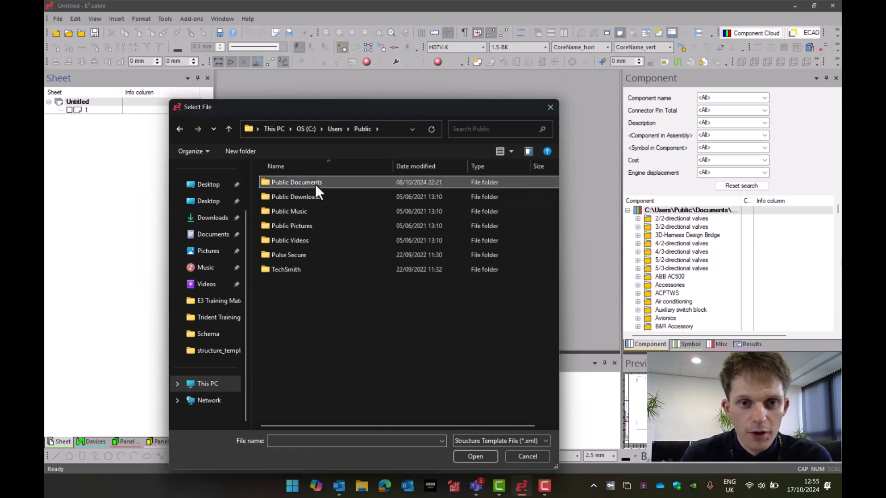
Pick IEC_81346-Function.xml from Zuken\E3.series_2023\structure_templates and apply the project properties.
double_click(315, 184)
double_click(315, 185)
double_click(314, 212)
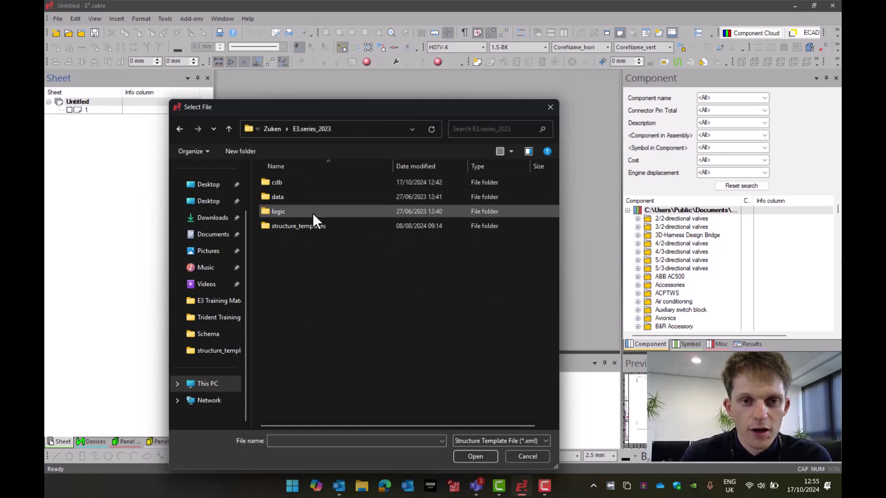
double_click(314, 227)
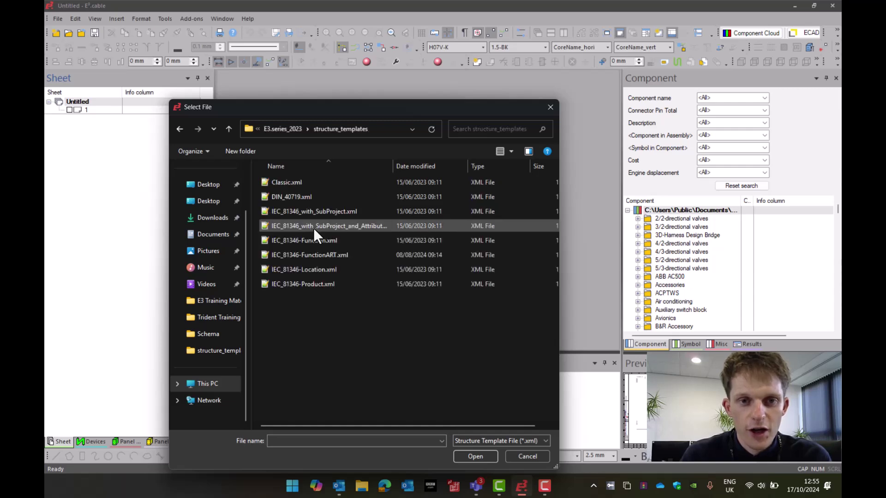
left_click(322, 241)
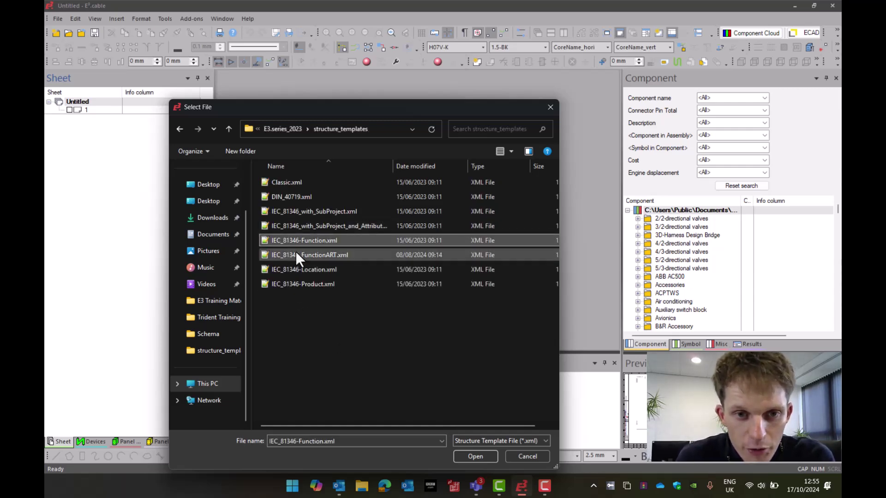
left_click(477, 455)
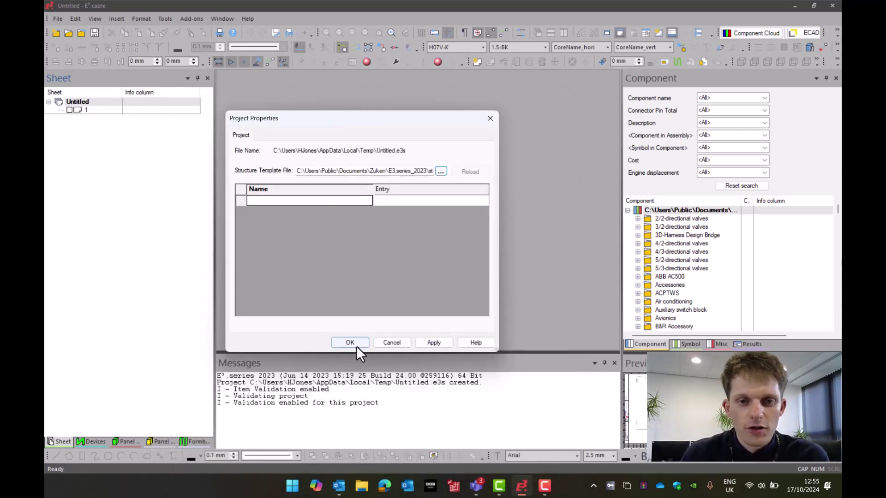
left_click(354, 341)
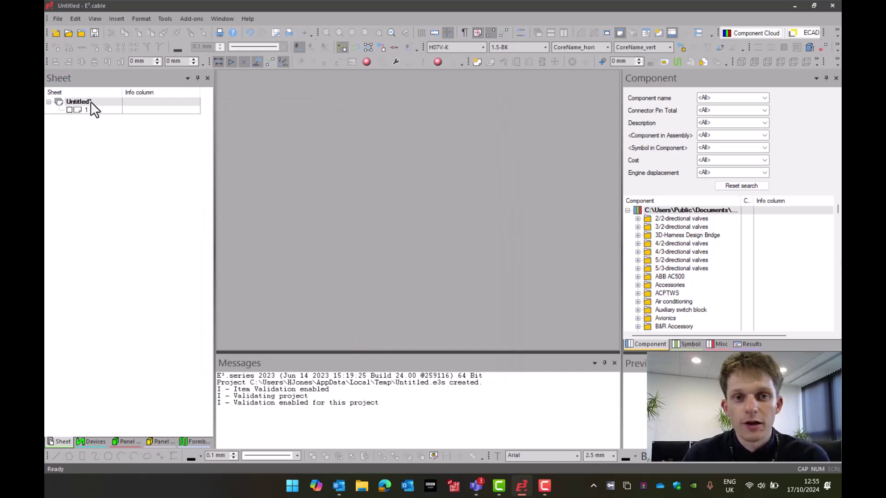
Add a new sub-object assignment named =ENG under the Untitled project.
right_click(88, 101)
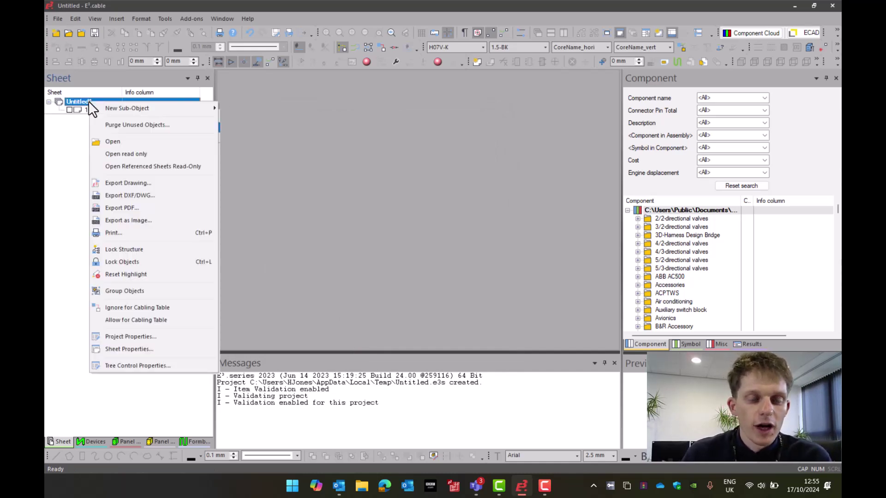
mouse_move(103, 105)
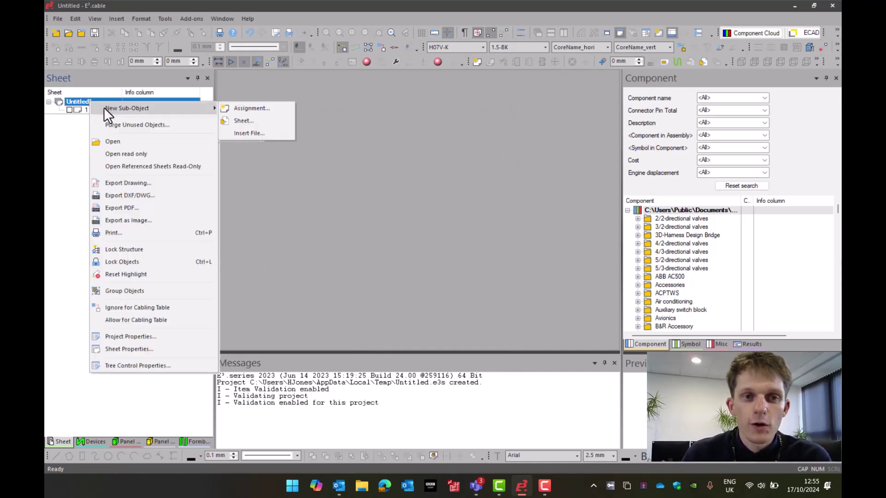
left_click(245, 109)
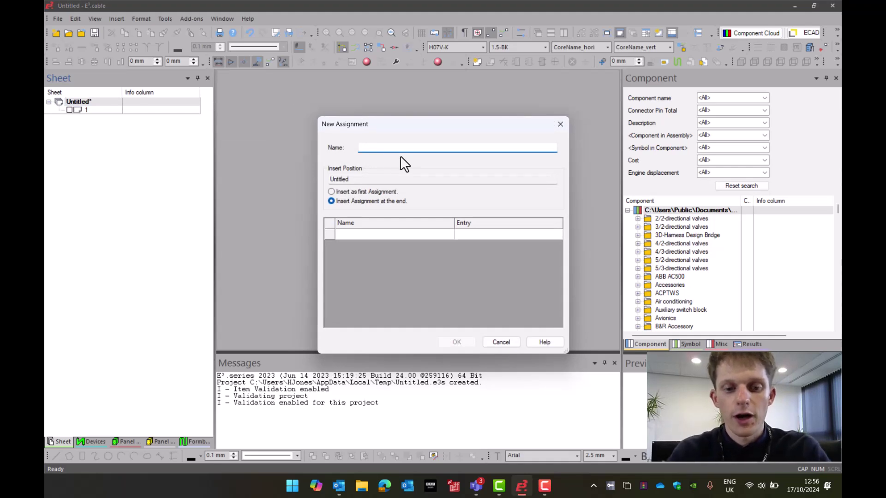
type("=ENG")
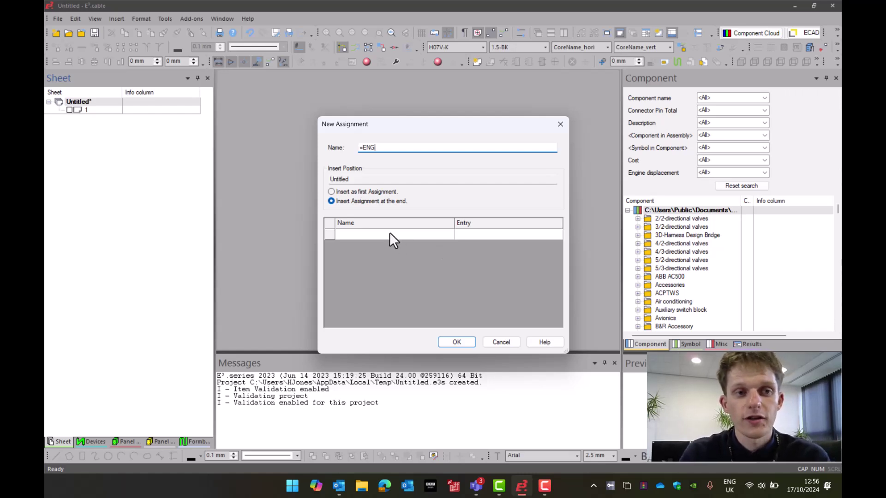
left_click(456, 341)
right_click(102, 119)
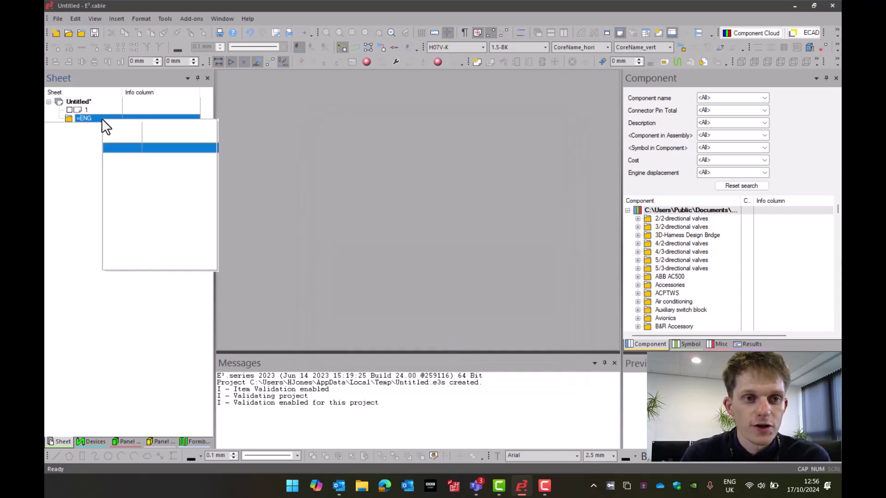
Insert sheet 1 under =ENG with DINA3 format and Schematic type, and open it.
mouse_move(123, 136)
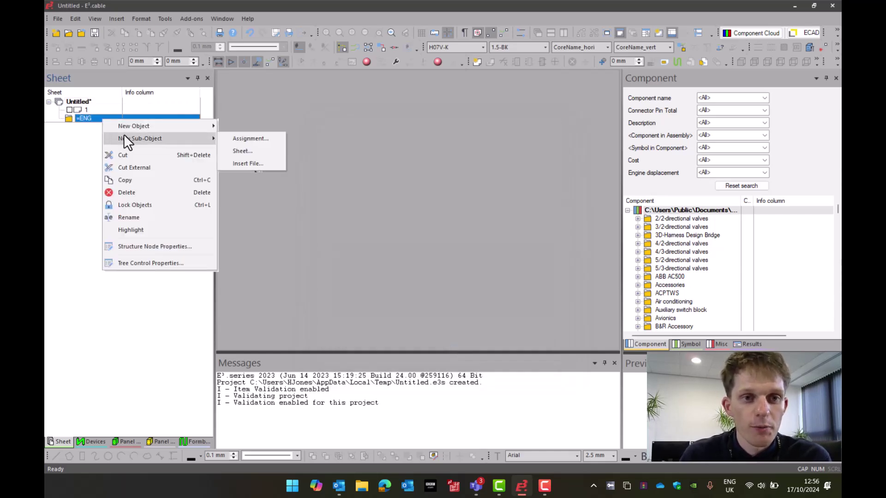
left_click(240, 153)
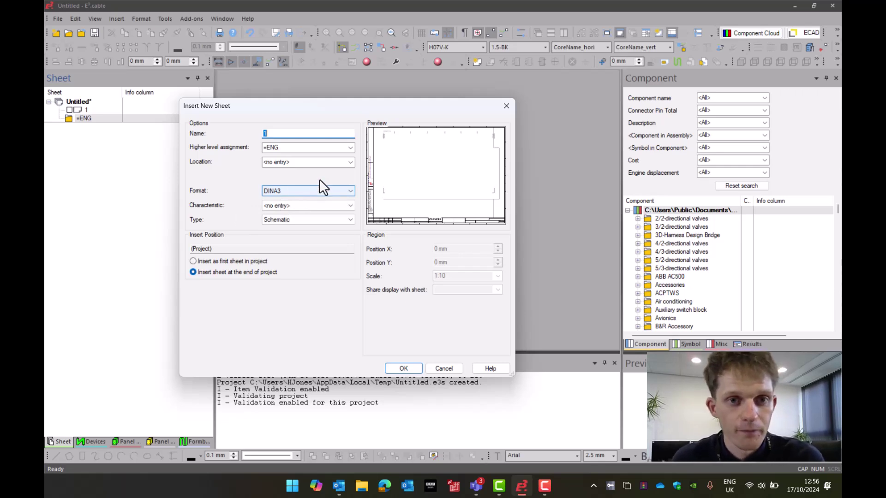
left_click(279, 220)
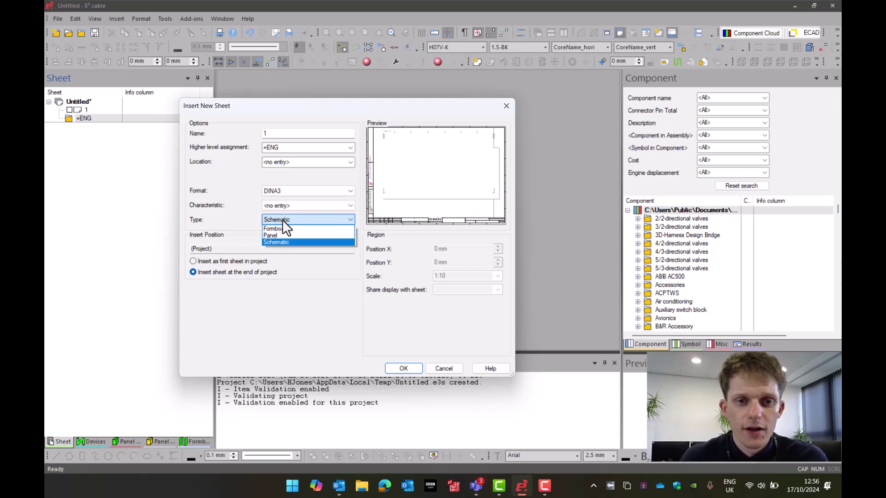
left_click(275, 243)
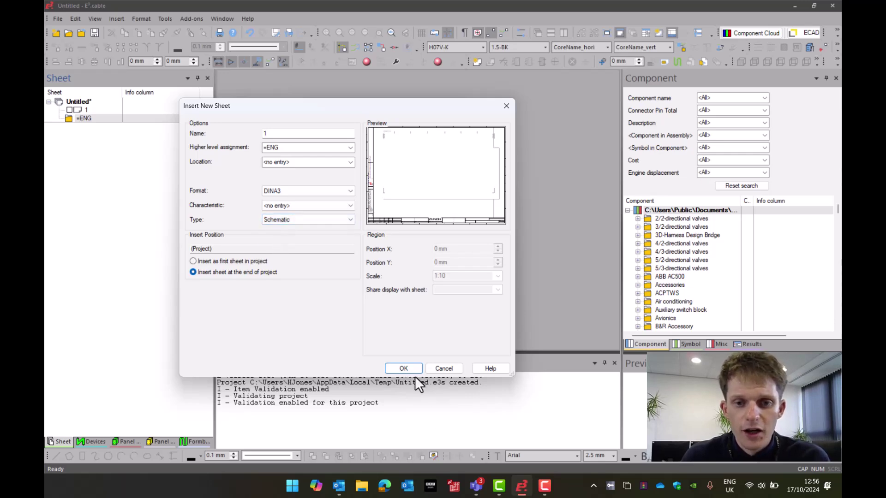
left_click(400, 367)
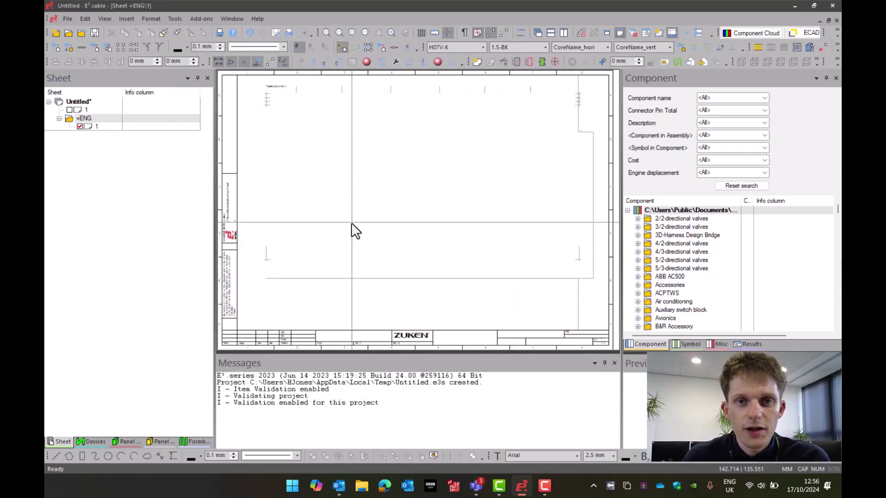
Turn on the grid dots and start inserting another sheet under =ENG.
left_click(423, 36)
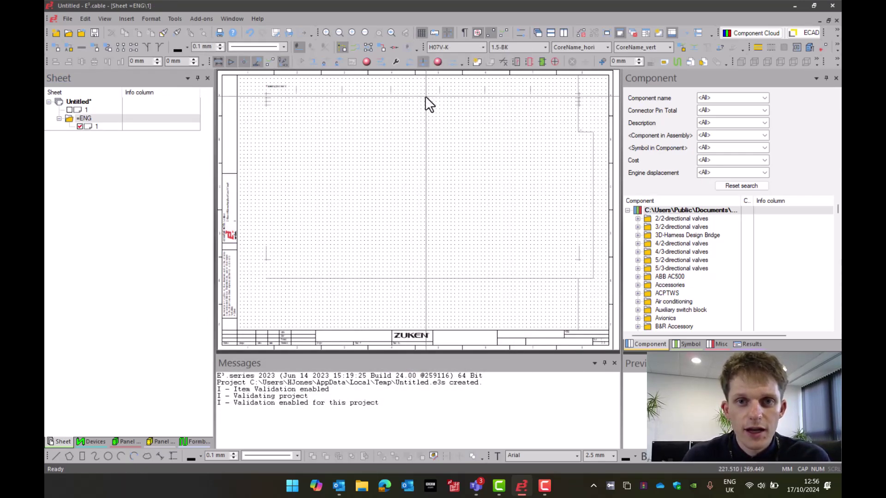
right_click(91, 116)
mouse_move(114, 134)
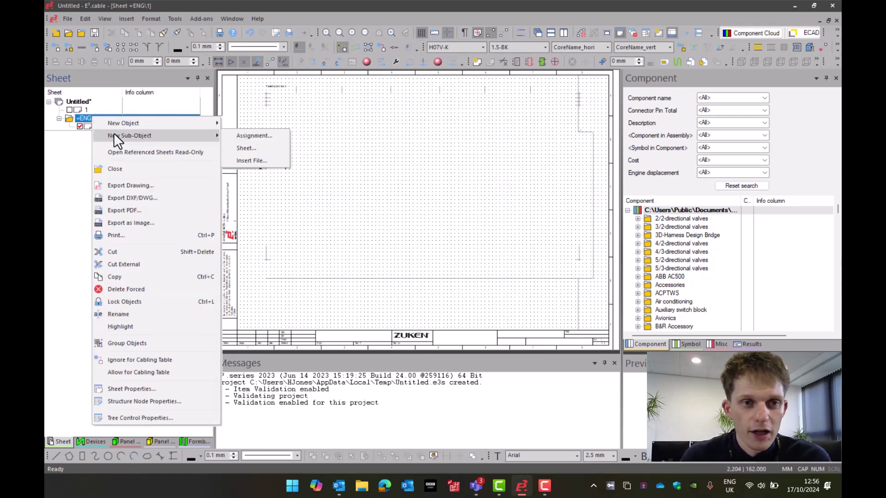
left_click(250, 151)
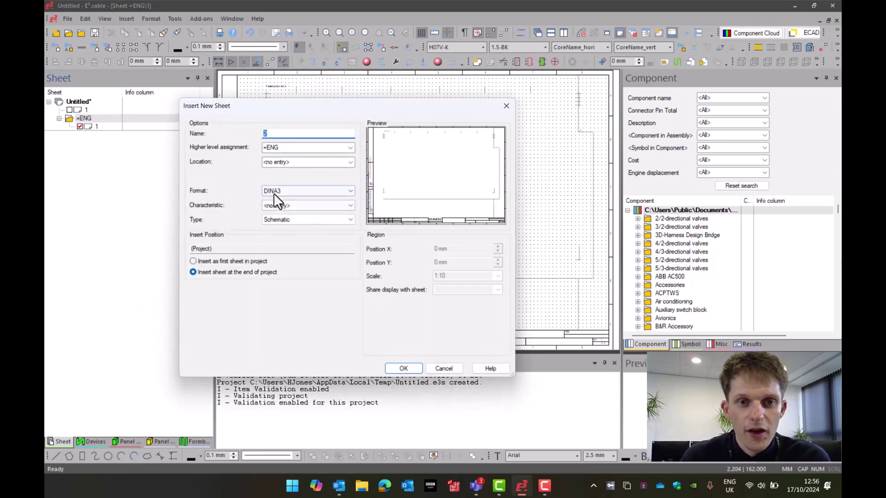
Create sheet 2 under =ENG and move the top-level sheet 1 into the =ENG folder.
left_click(403, 368)
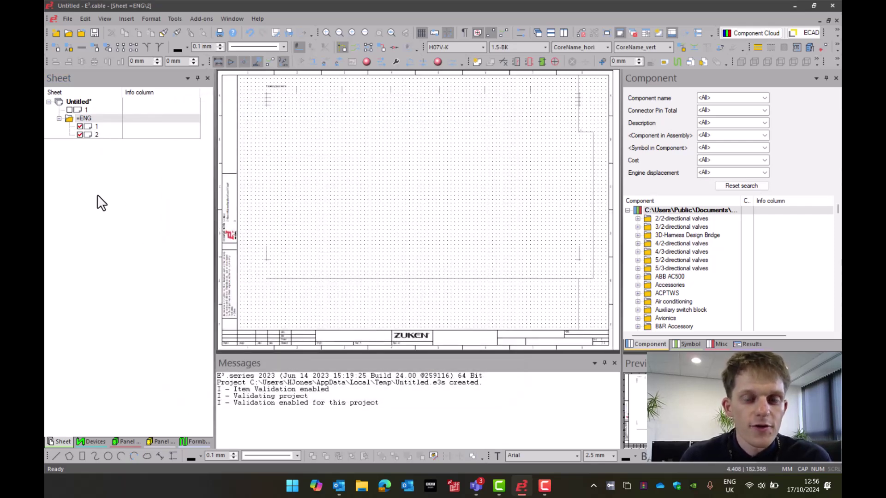
left_click_drag(93, 109, 94, 119)
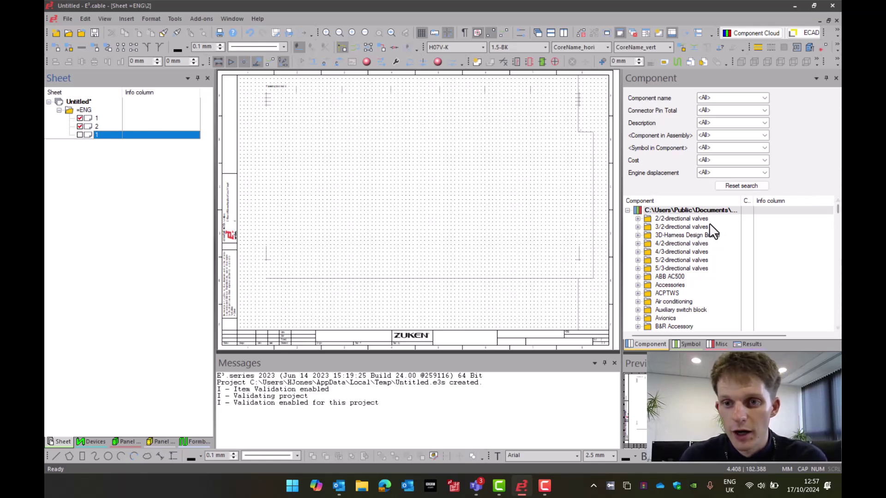
right_click(663, 229)
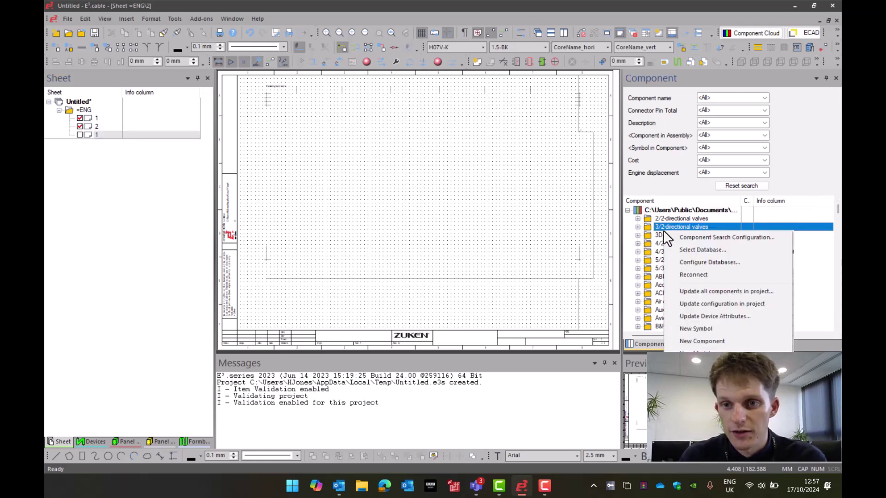
left_click(681, 251)
left_click(134, 64)
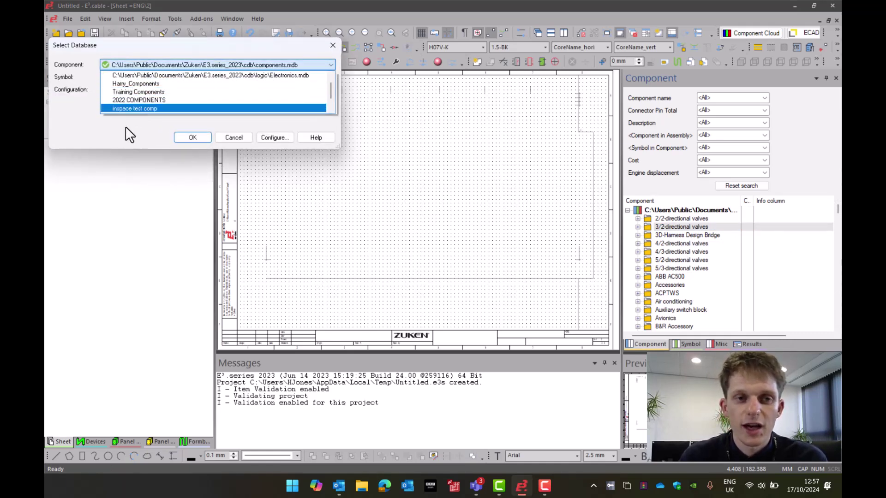
left_click(127, 141)
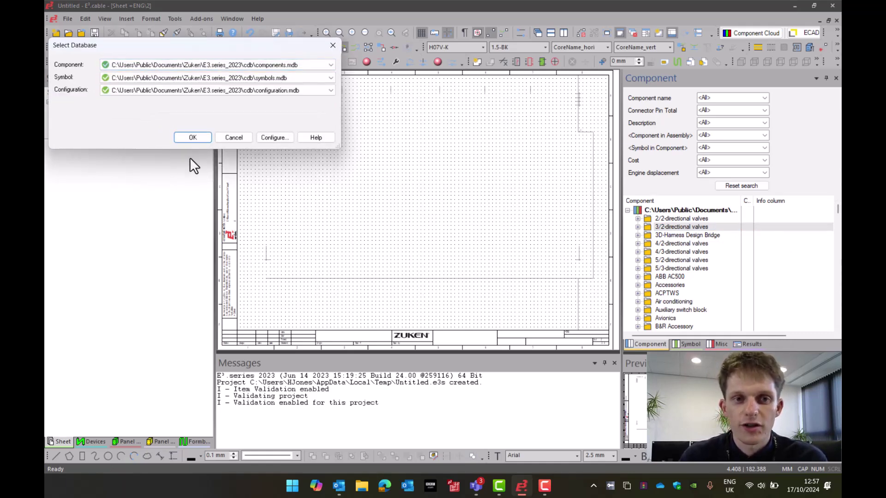
left_click(231, 141)
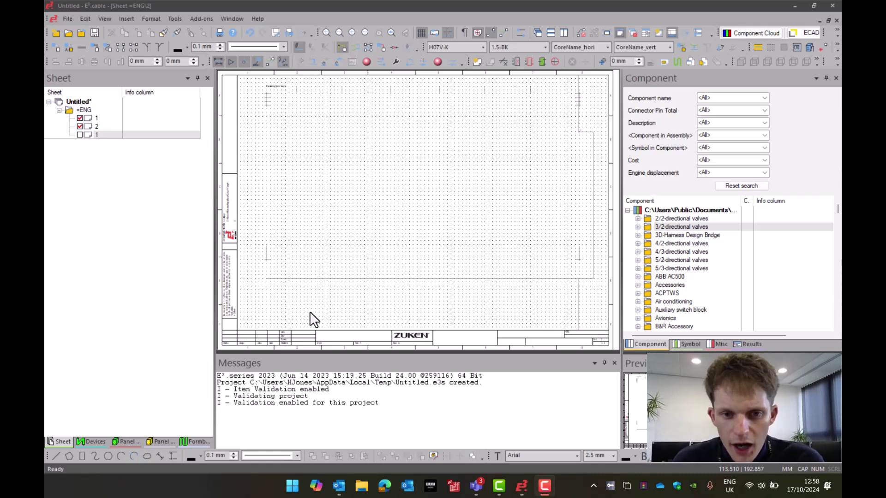
In sheet 2's Sheet Properties, replace the Name (2) value with ELECTRICAL SCHEMATIC.
scroll(489, 344, "up", 3)
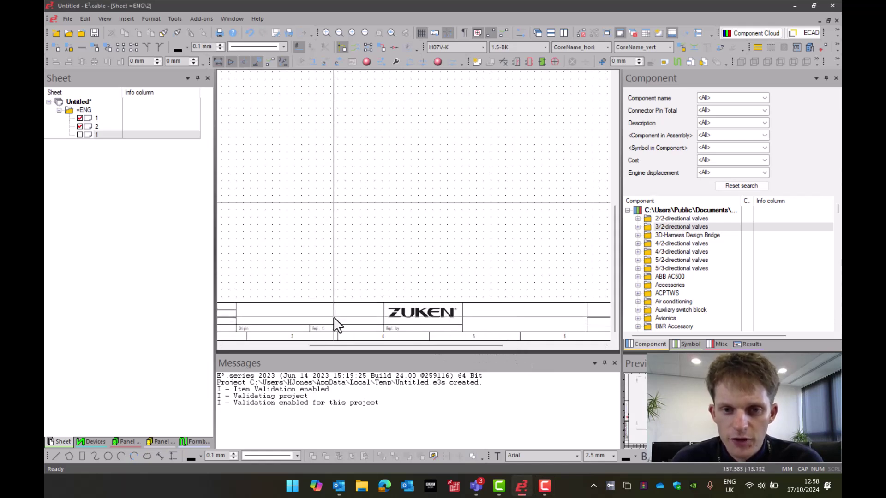
right_click(394, 229)
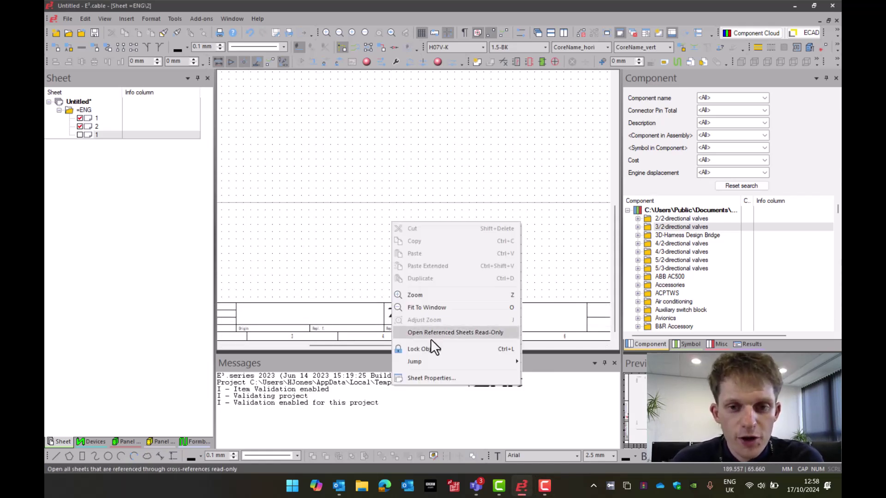
left_click(432, 380)
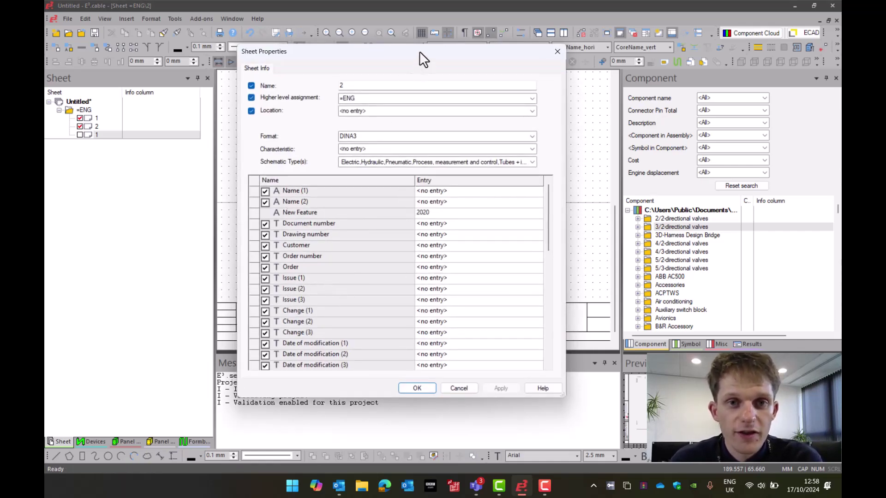
left_click_drag(420, 53, 308, 102)
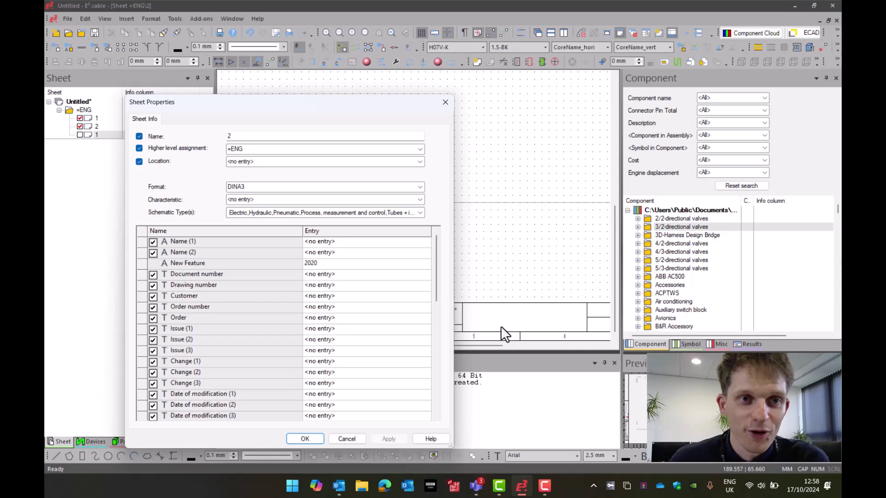
left_click(340, 253)
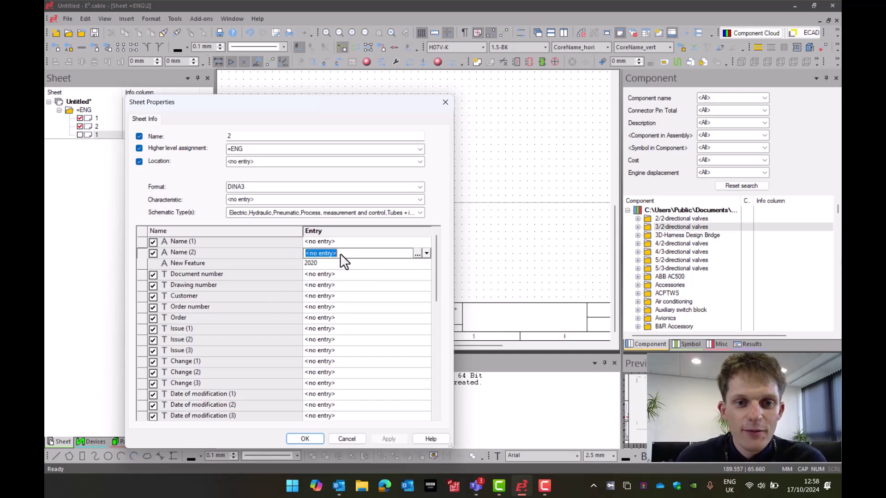
left_click_drag(340, 253, 285, 259)
type("E")
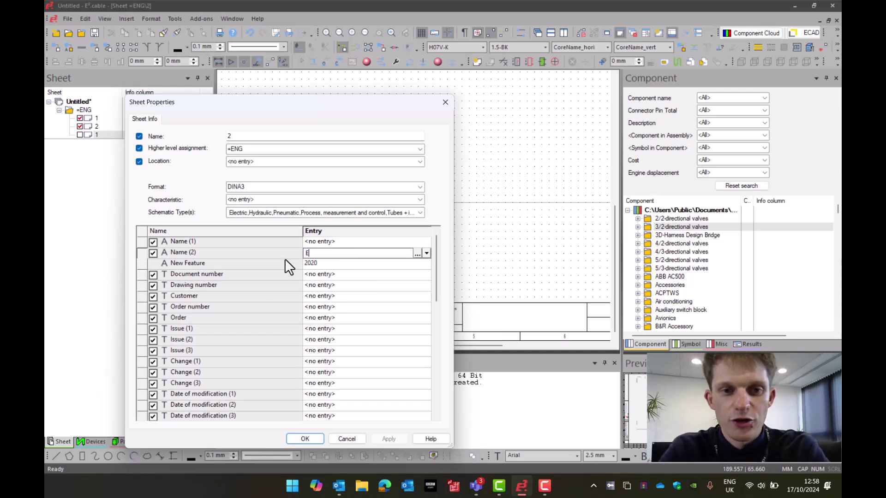
type("LECTRIC")
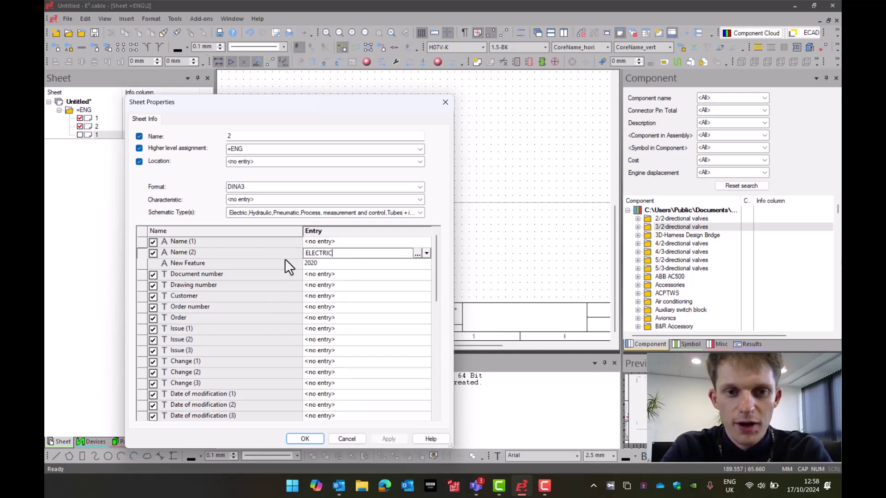
type("AL SCH")
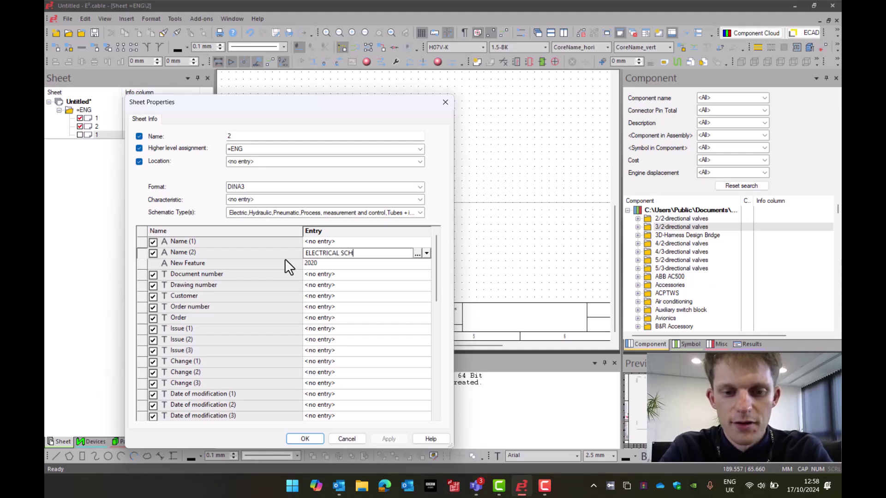
type("EMATIC")
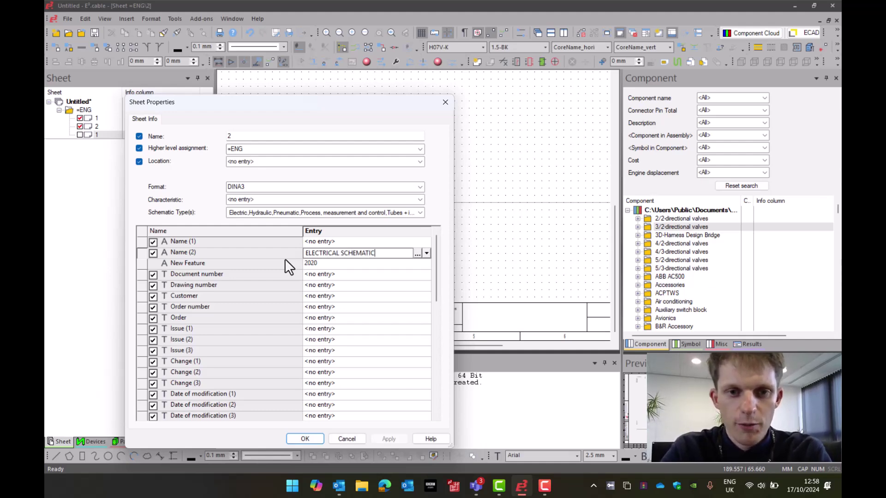
Confirm the Name (2) value, then view and close the shared properties of all three =ENG sheets.
key("Return")
key("Return")
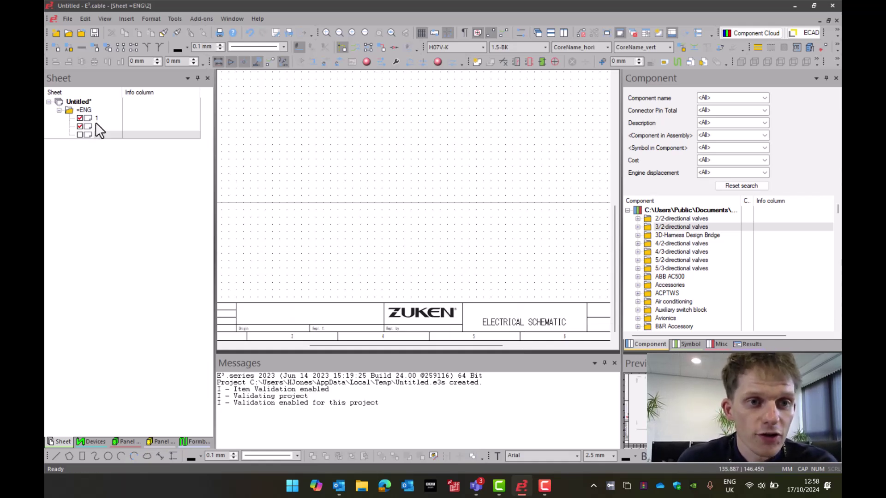
left_click_drag(96, 122, 99, 135)
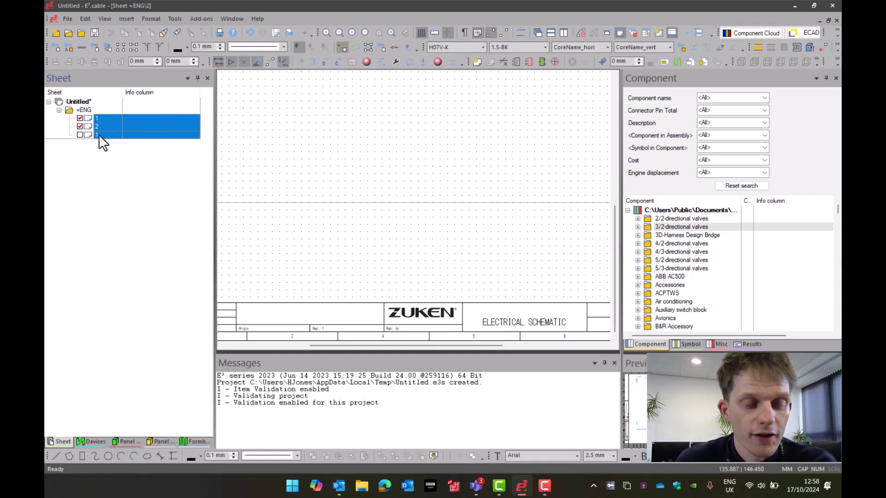
right_click(99, 135)
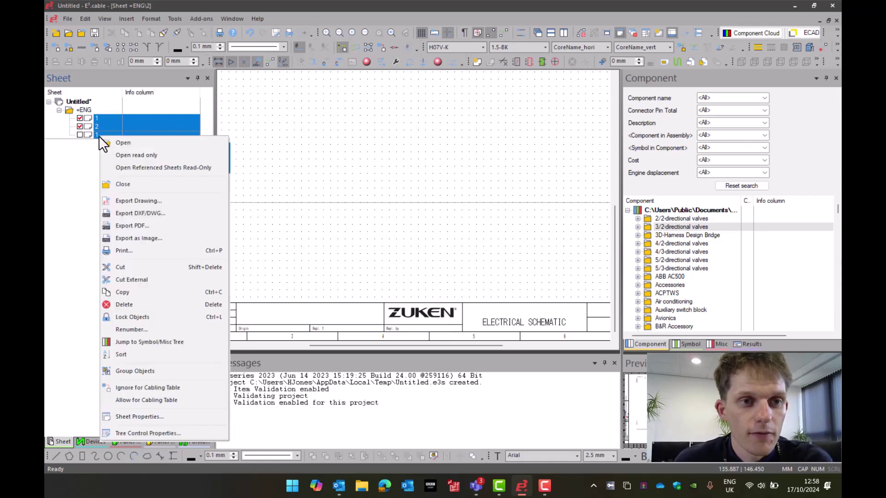
left_click(142, 420)
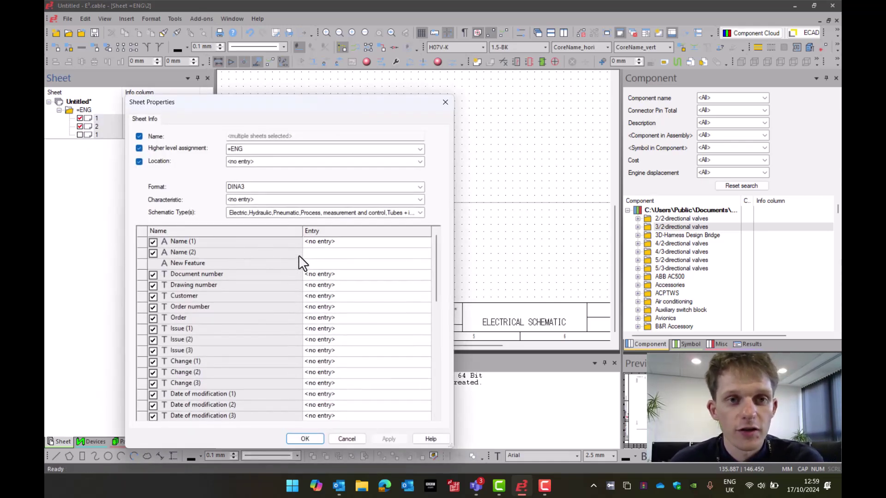
left_click(444, 101)
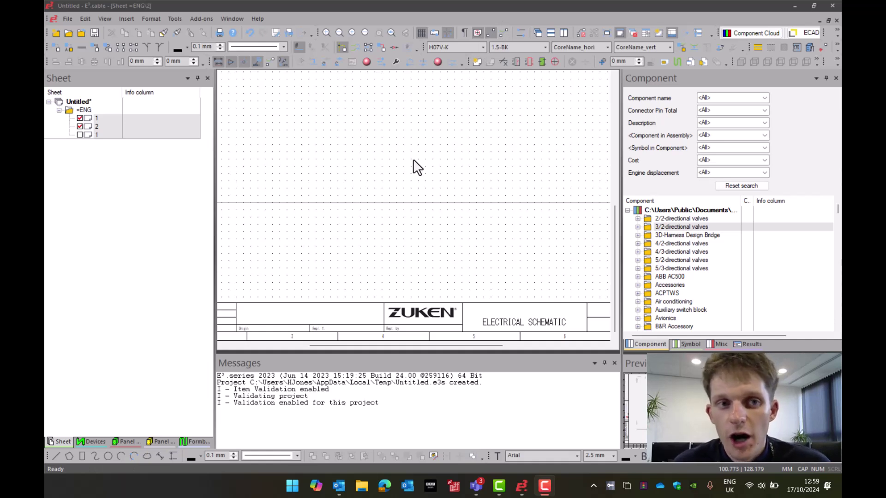
Undock the Sheet panel and drag it toward the Messages window for redocking.
left_click_drag(111, 73, 305, 208)
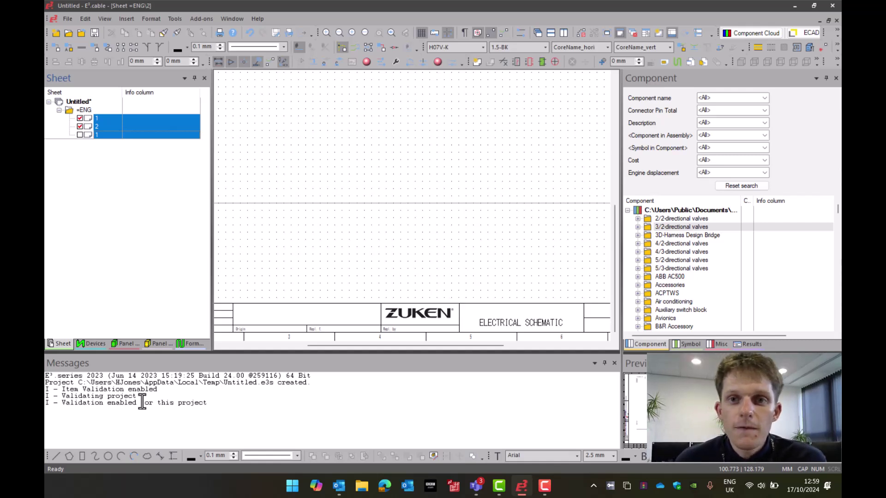
right_click(279, 19)
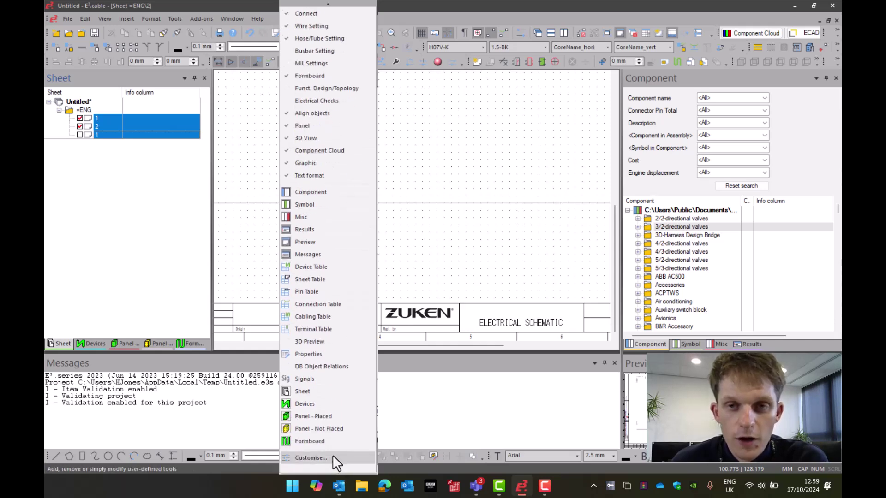
left_click(333, 456)
left_click(506, 162)
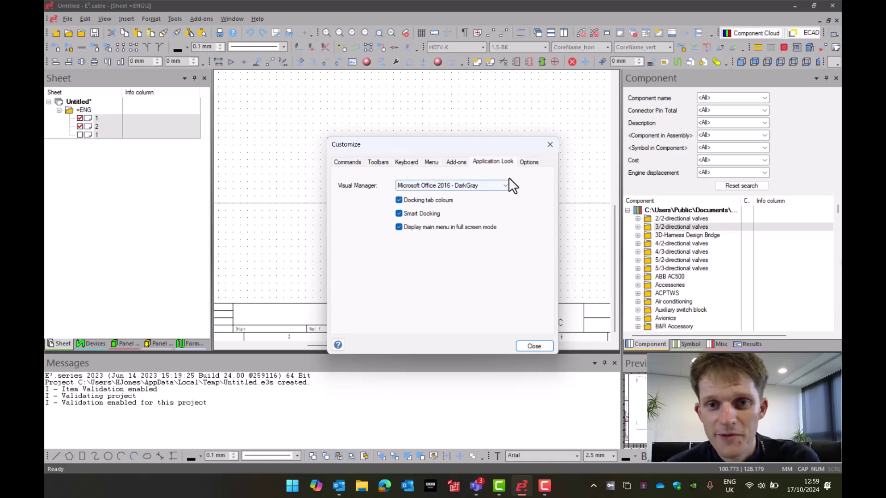
left_click(499, 185)
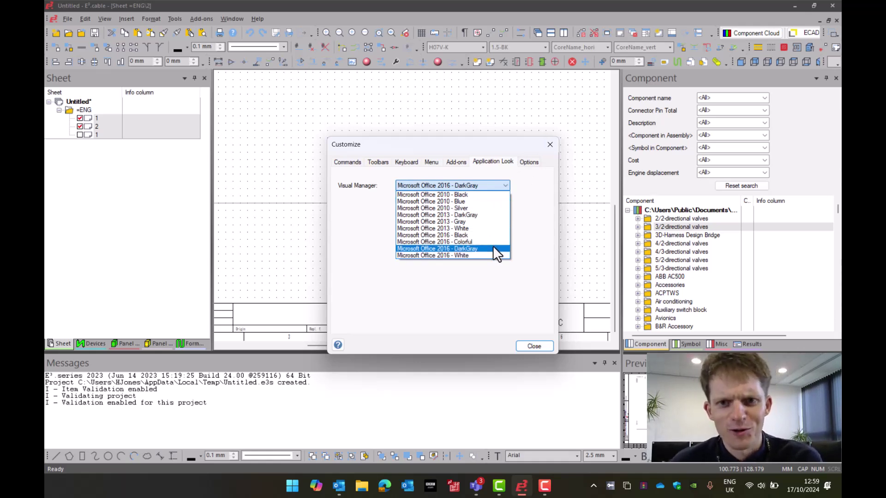
left_click(536, 189)
left_click(549, 144)
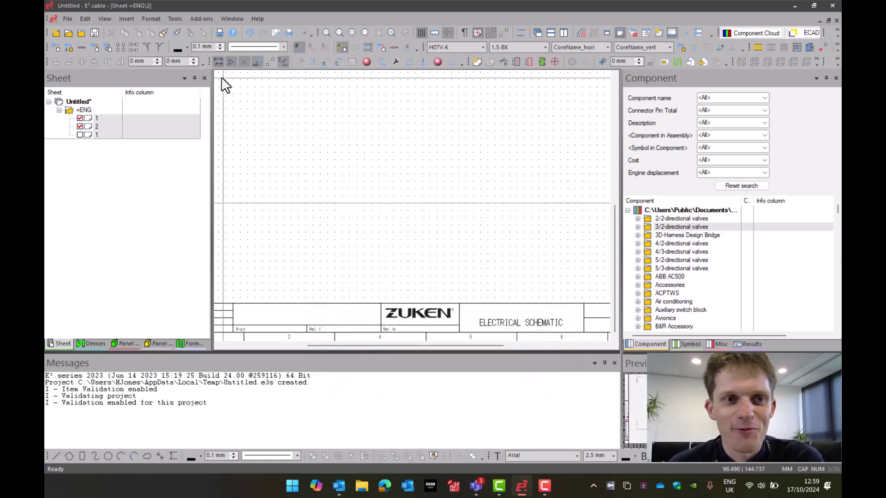
Save the current panel layout in View > Workspace Configurations, then close the dialog.
left_click(110, 19)
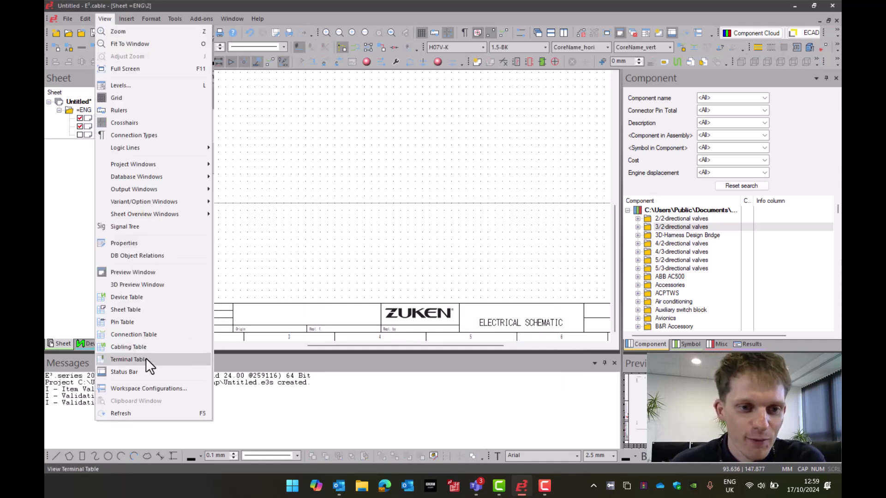
left_click(150, 388)
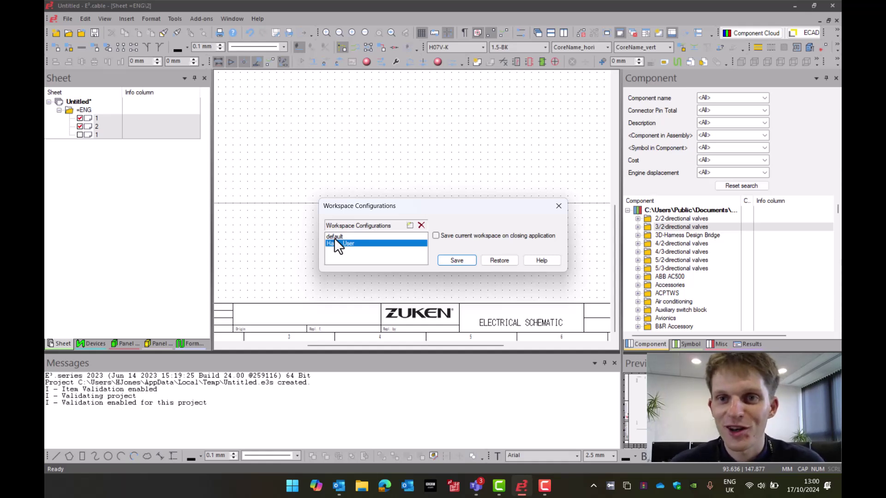
left_click(559, 206)
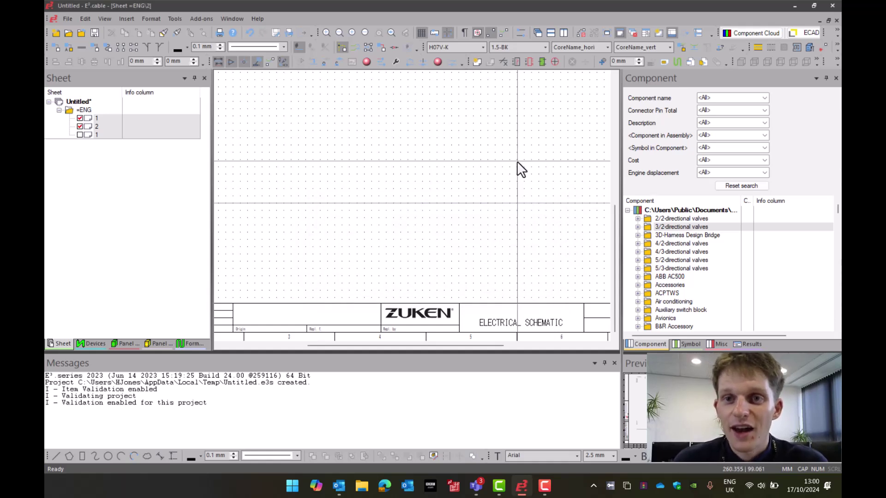